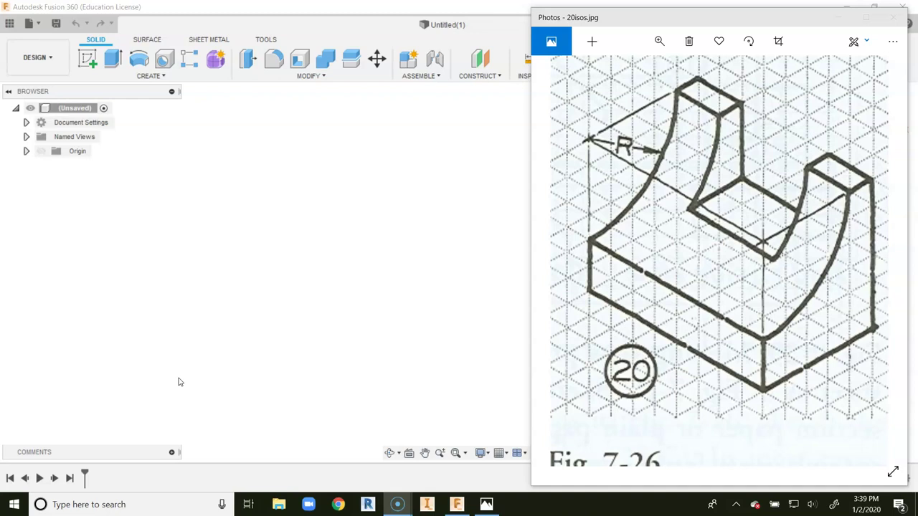
Step: Sketch a 5 by 6 inch rectangle from the origin on the front plane
click(203, 356)
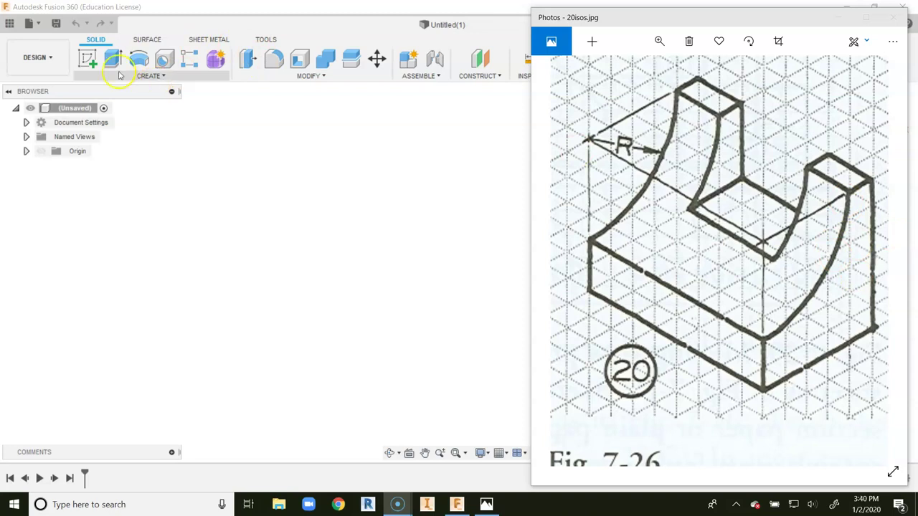
click(87, 58)
click(487, 255)
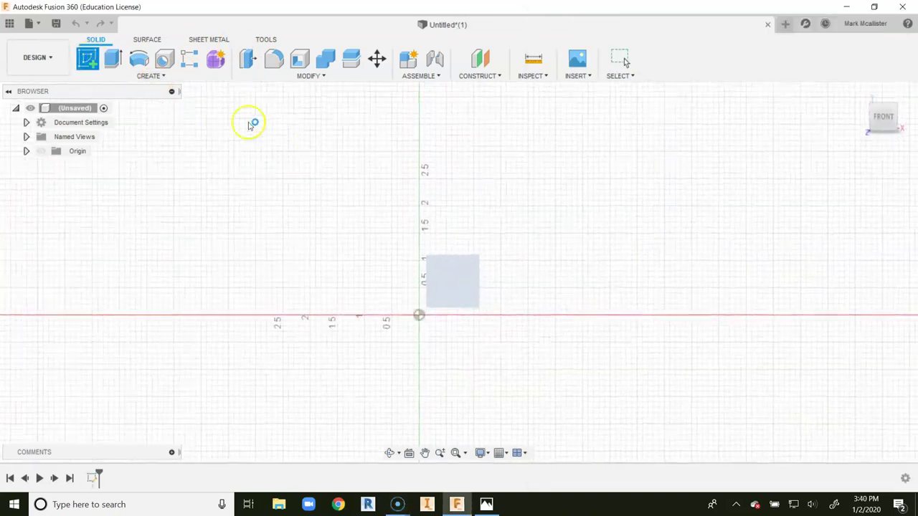
click(113, 58)
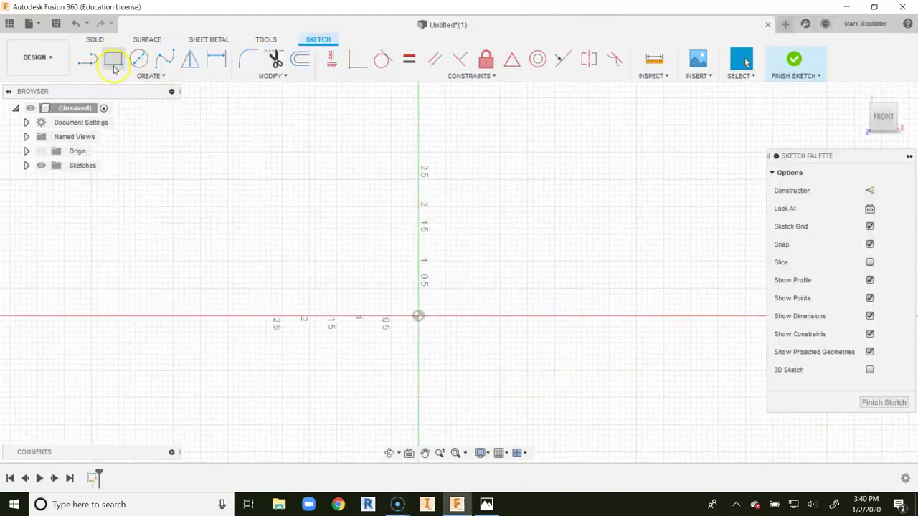
click(419, 316)
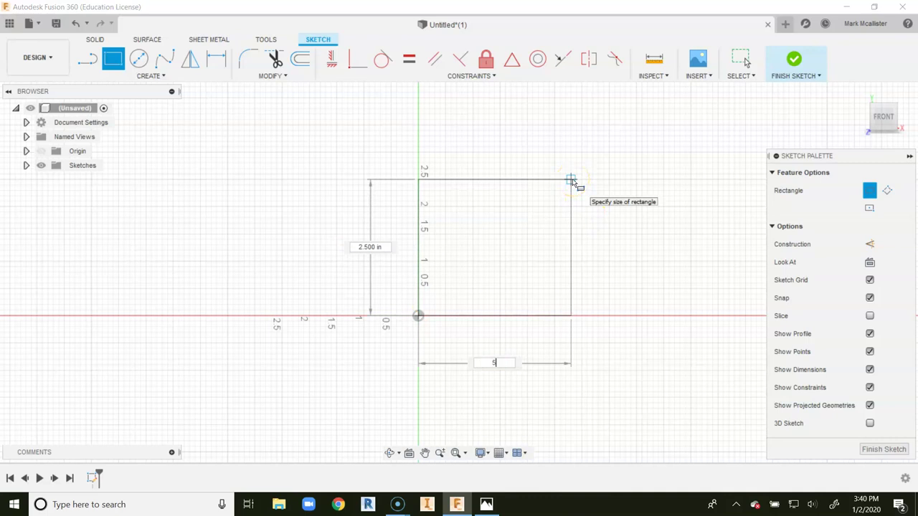
key(Tab)
text(6)
key(Return)
key(Escape)
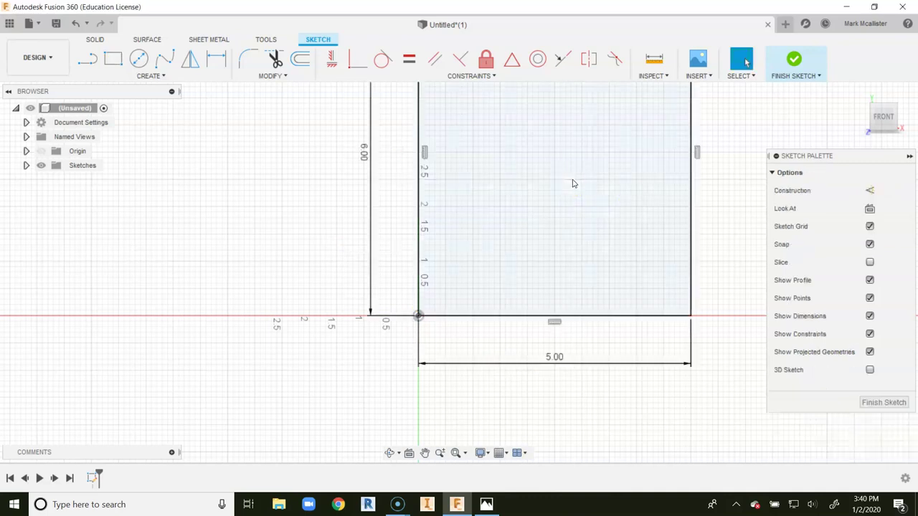
Step: View the rectangle straight on, pan it into view, and show the reference drawing 20isos.jpg
click(884, 121)
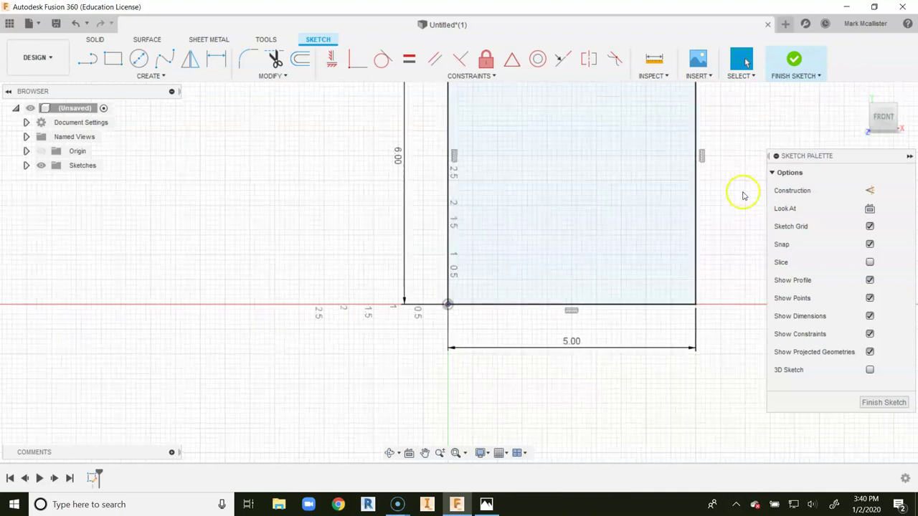
mouse_move(692, 186)
middle_down()
mouse_move(622, 313)
mouse_move(589, 295)
middle_up()
key(Escape)
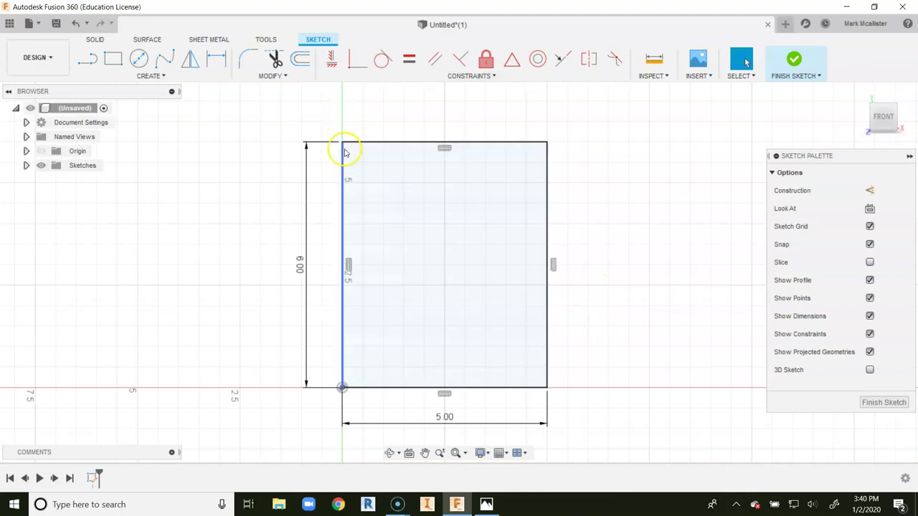
click(486, 505)
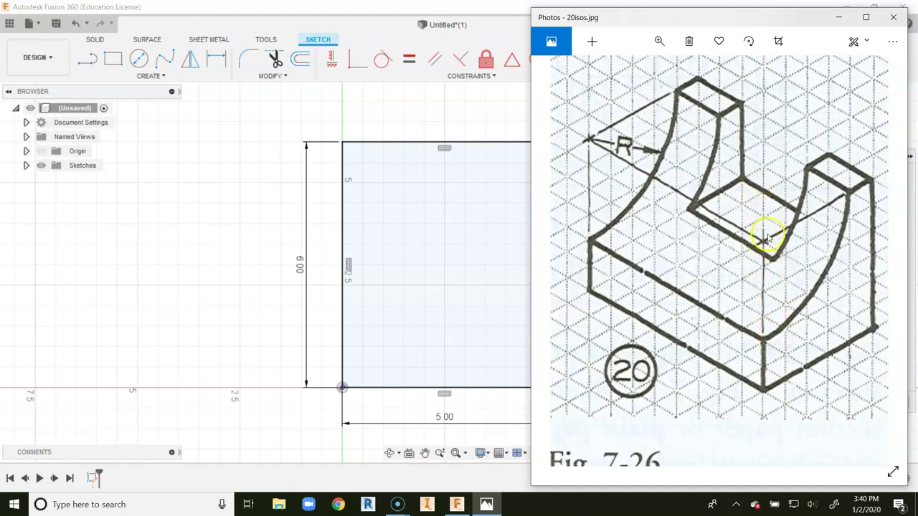
Step: Draw an 8-inch diameter circle centred on the rectangle's top-left corner, then check the reference
click(138, 59)
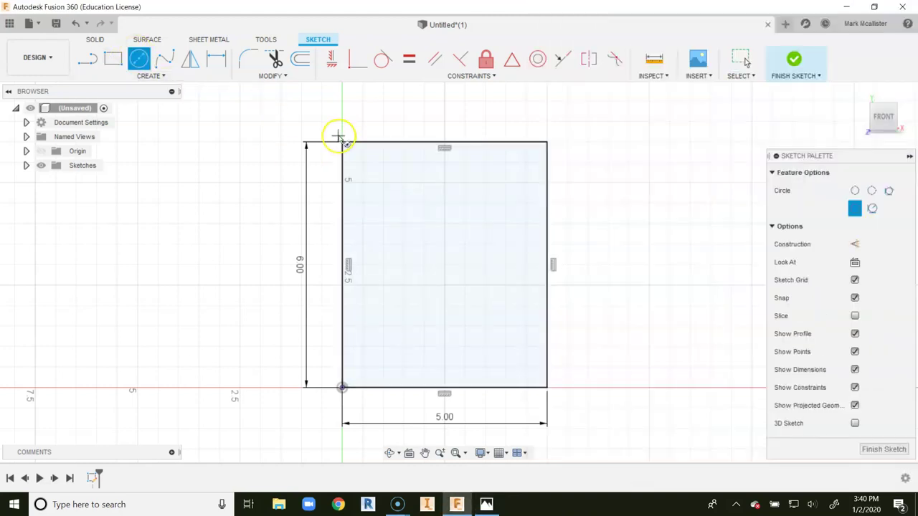
click(342, 142)
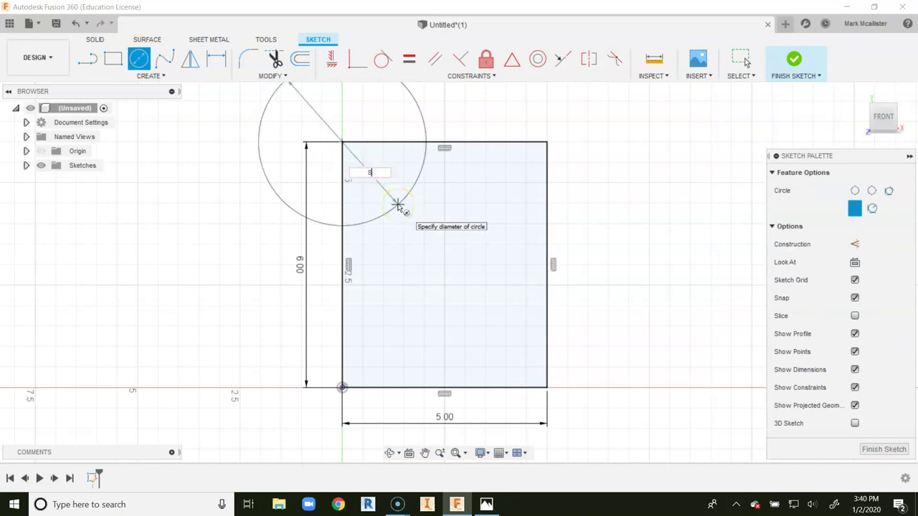
key(Tab)
key(Return)
click(742, 59)
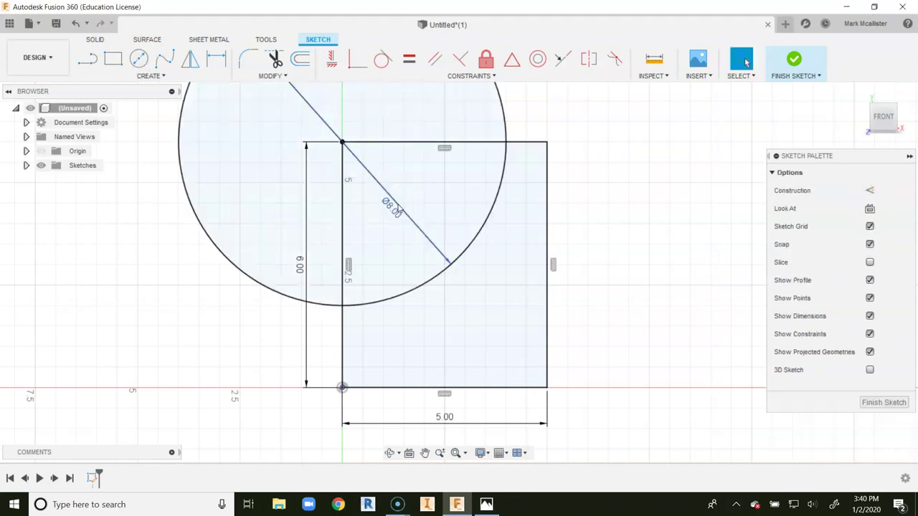
click(486, 504)
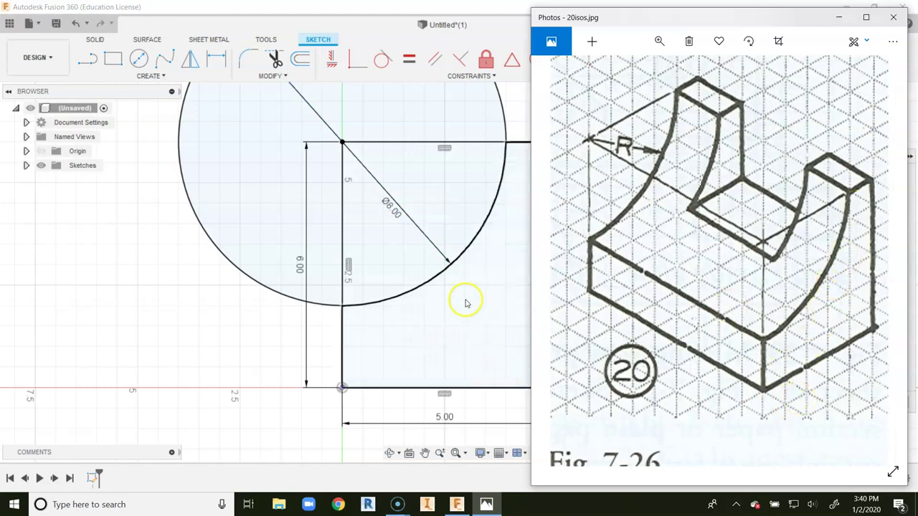
Step: Trim the circle's outer arc and the top and left edges above it, finish the sketch, and return home
click(276, 59)
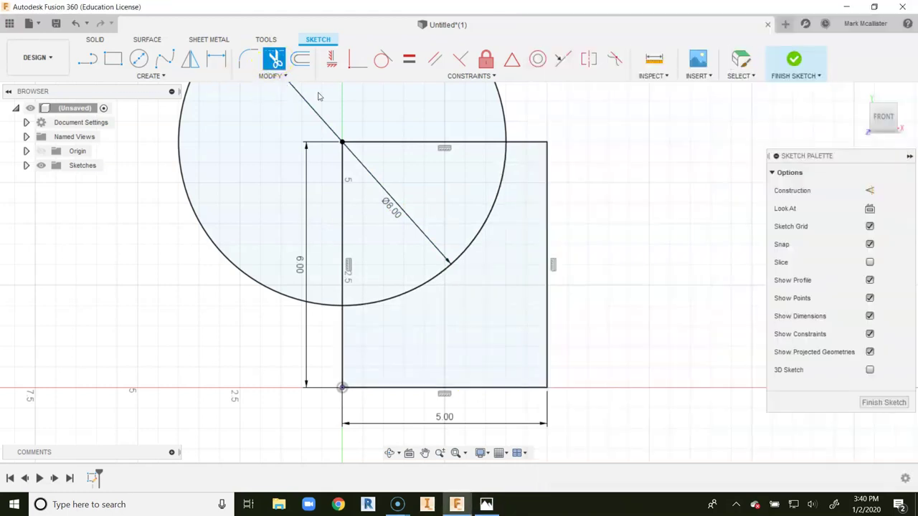
click(506, 111)
click(440, 143)
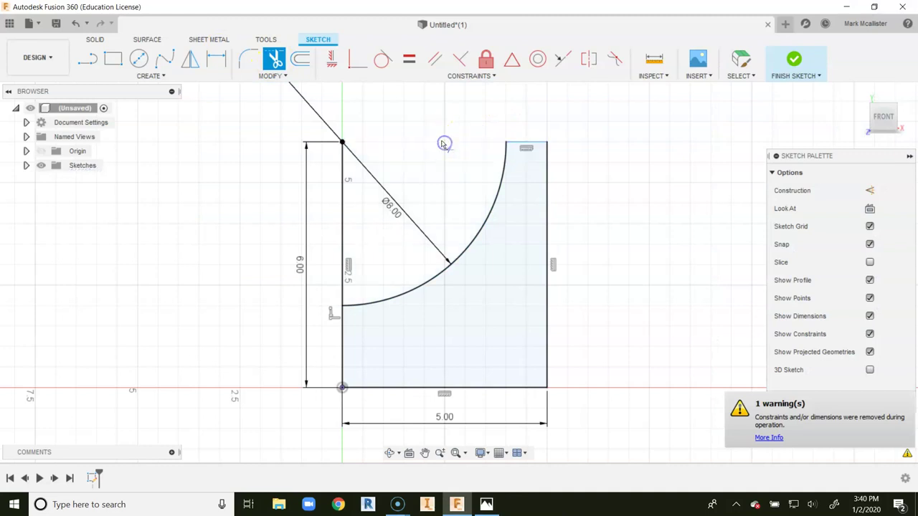
click(349, 209)
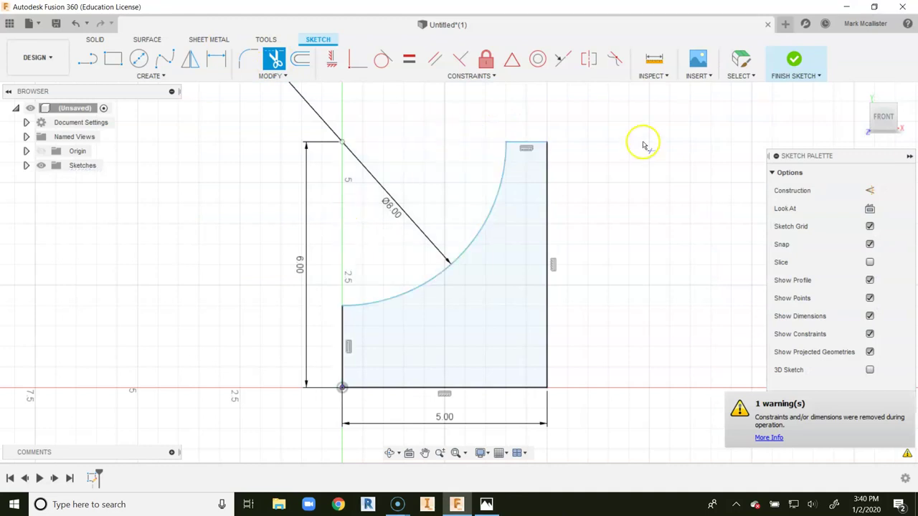
click(792, 60)
click(859, 94)
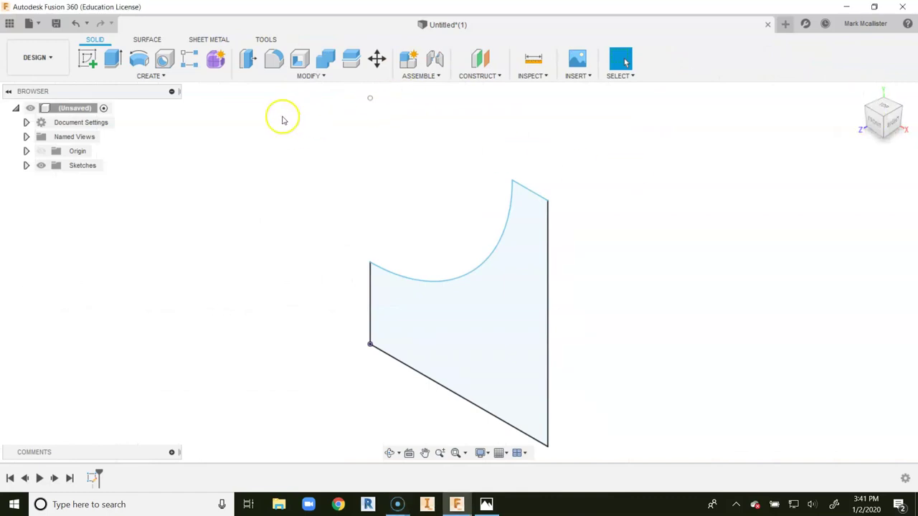
Step: Extrude the curved profile a distance of -8 inches as a new body
click(113, 58)
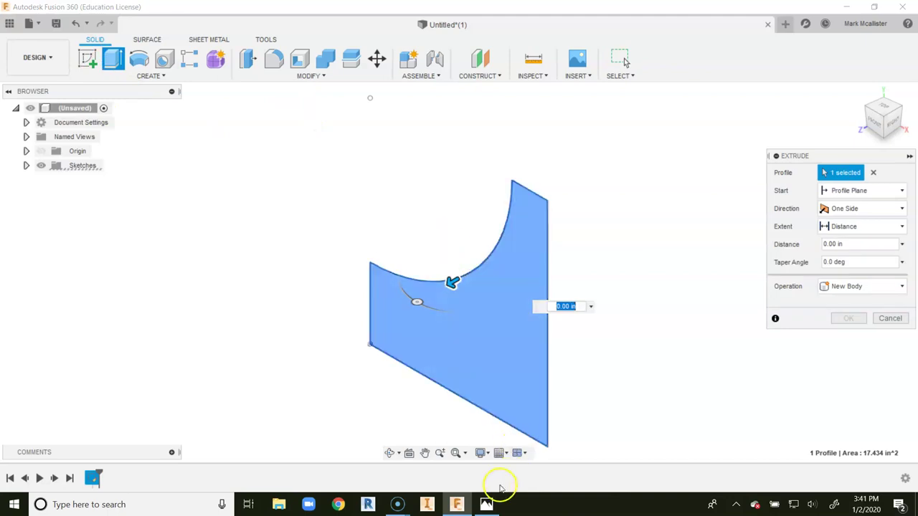
click(486, 504)
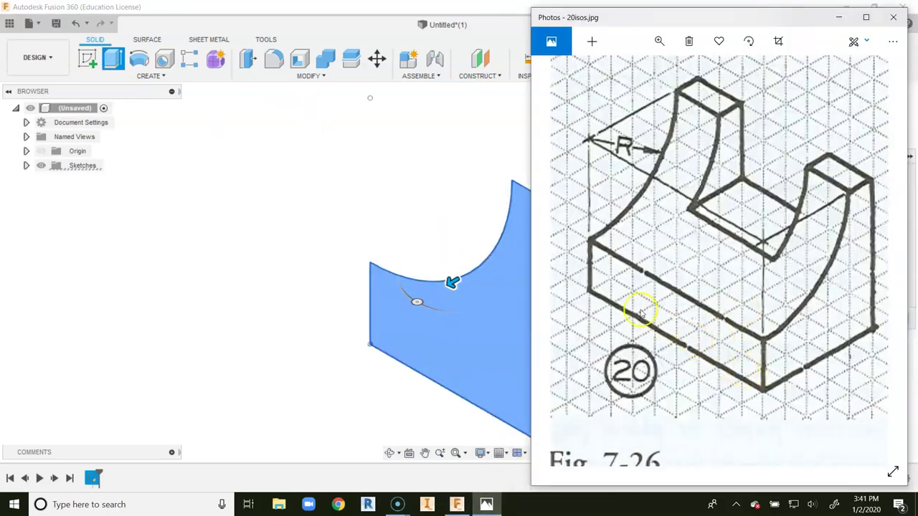
click(455, 162)
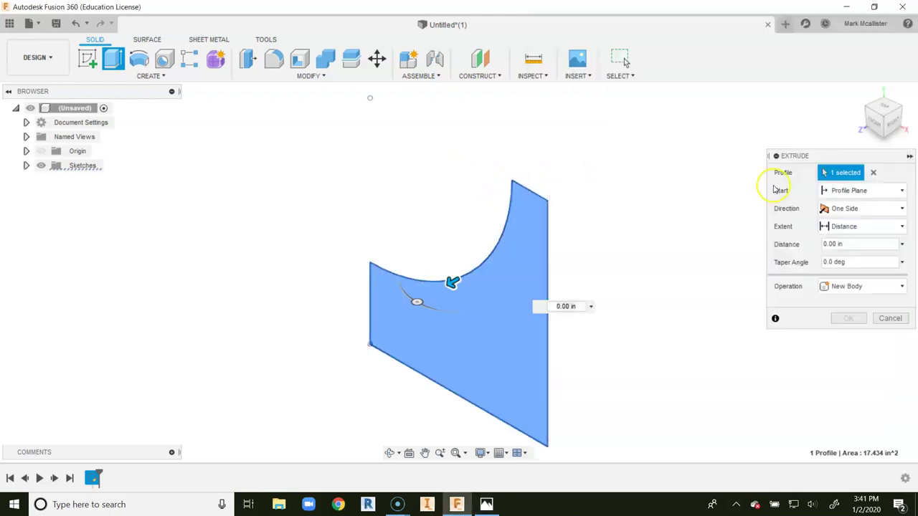
click(853, 245)
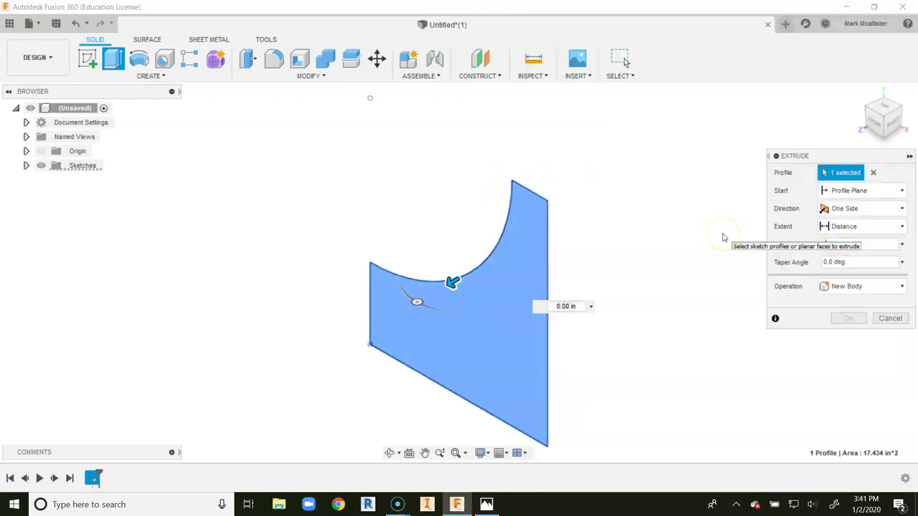
text(-8)
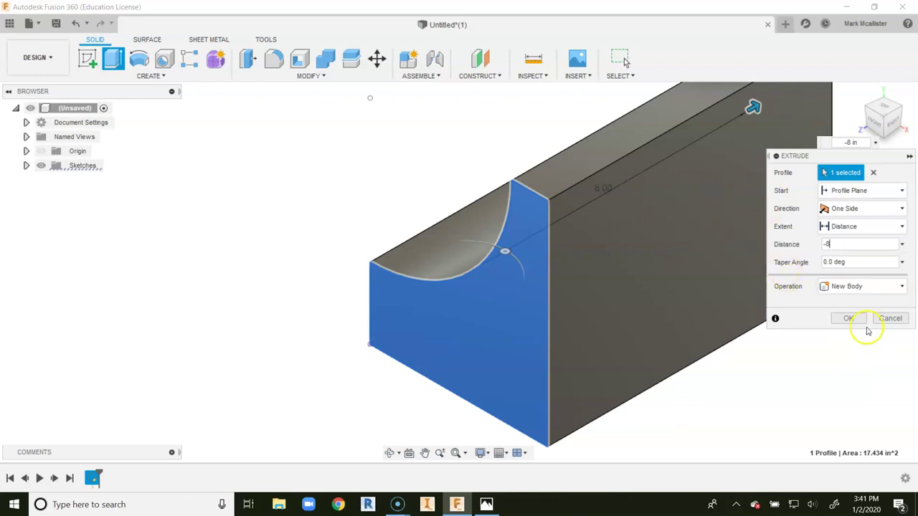
click(849, 319)
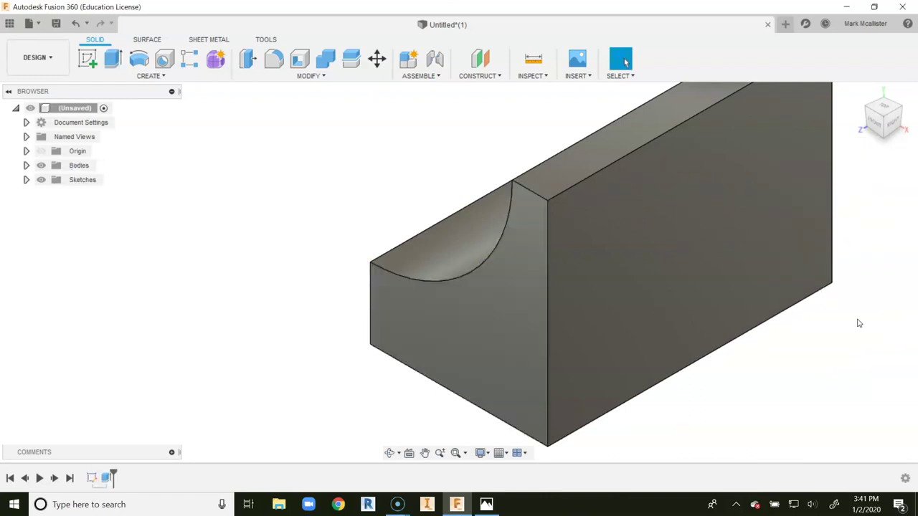
Step: Save the isometric view of the solid as the home view
click(877, 130)
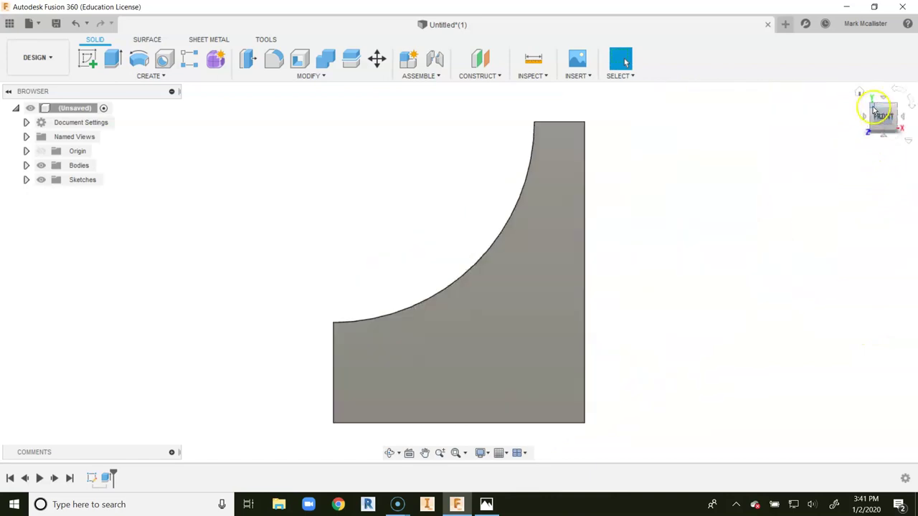
click(873, 109)
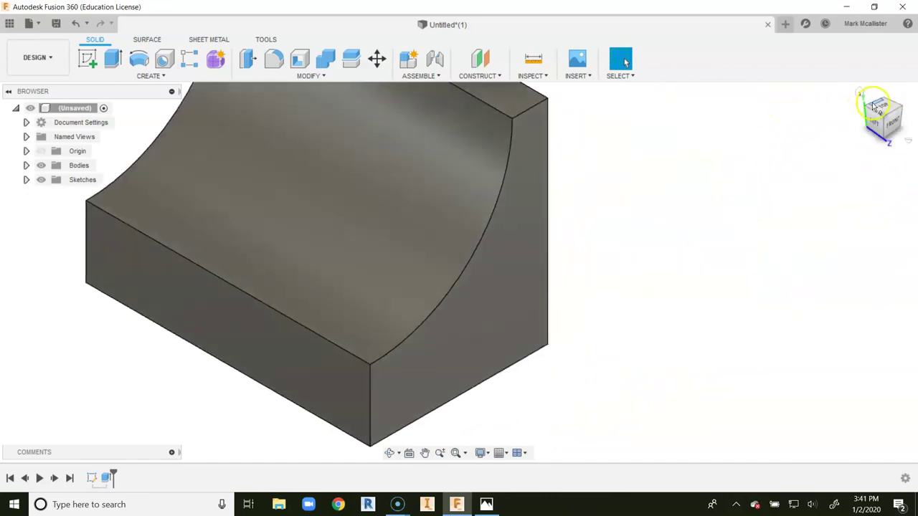
right_click(883, 117)
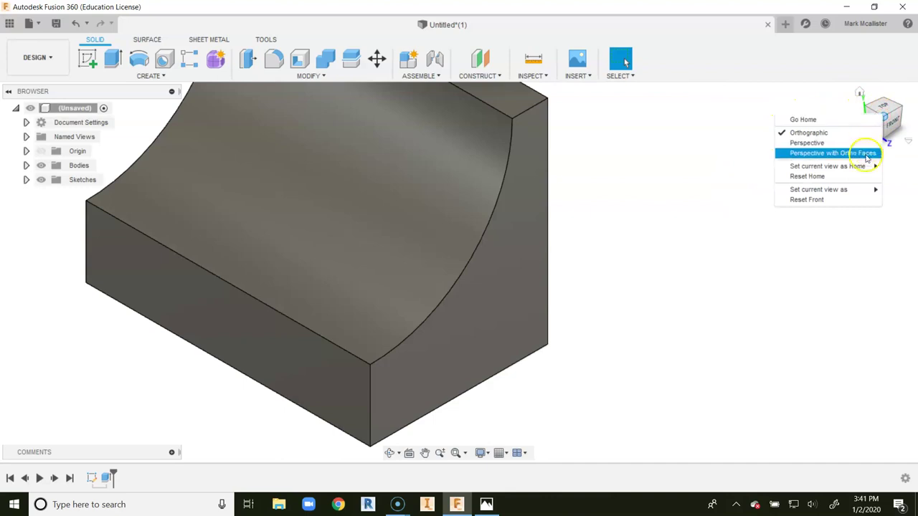
mouse_move(851, 167)
click(758, 166)
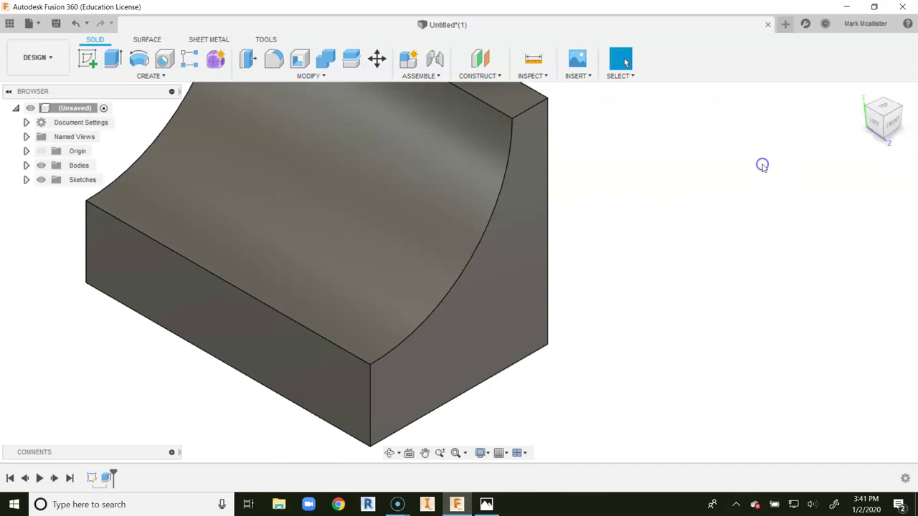
Step: Set the left view as the new front, then fit the model in home view beside 20isos.jpg
click(876, 122)
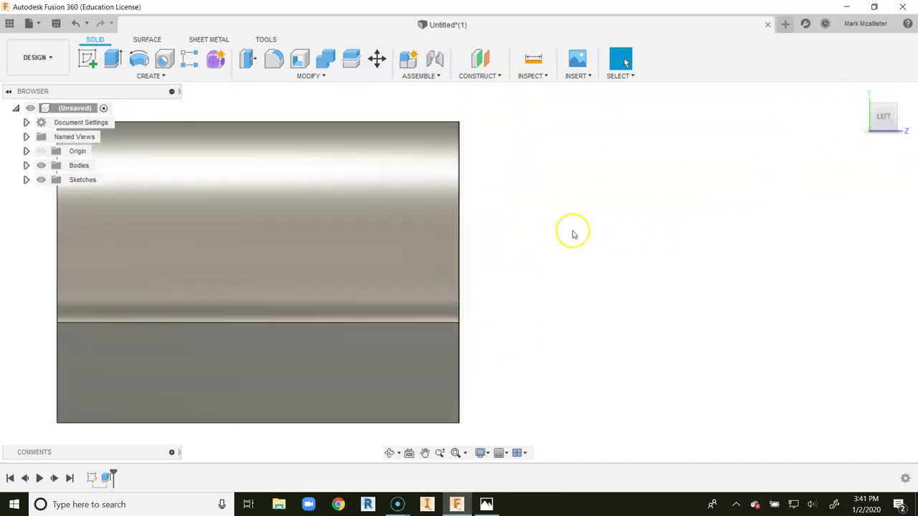
right_click(889, 122)
mouse_move(875, 193)
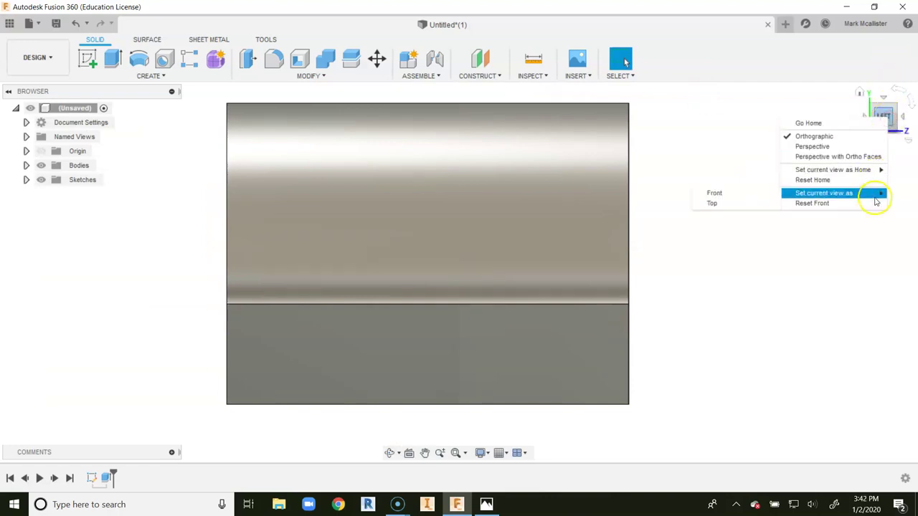
click(768, 193)
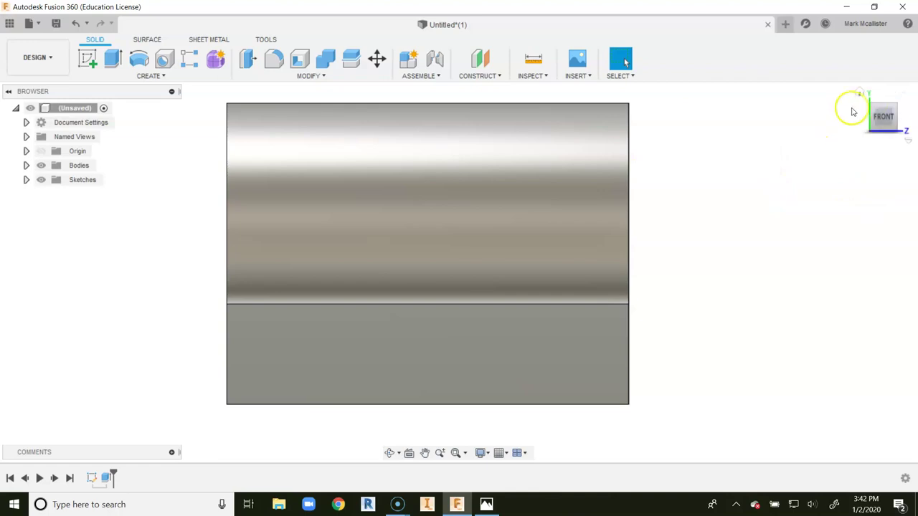
click(862, 94)
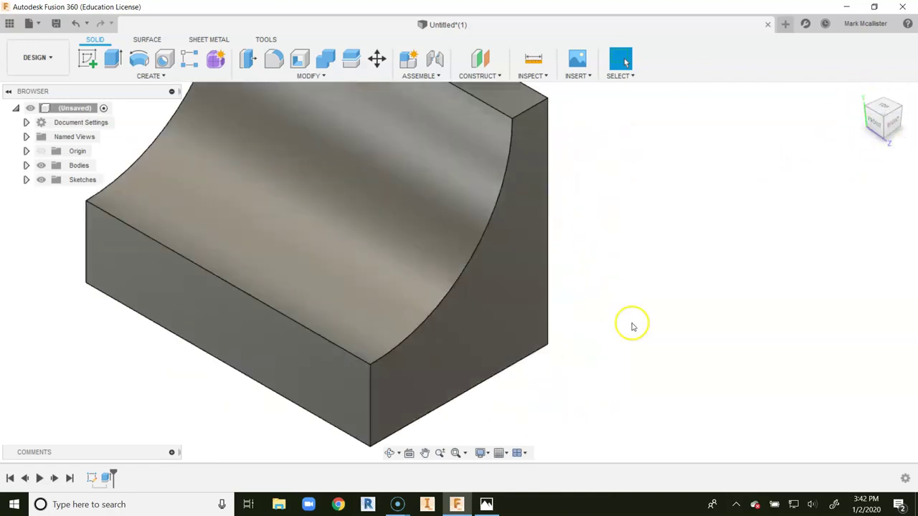
click(455, 452)
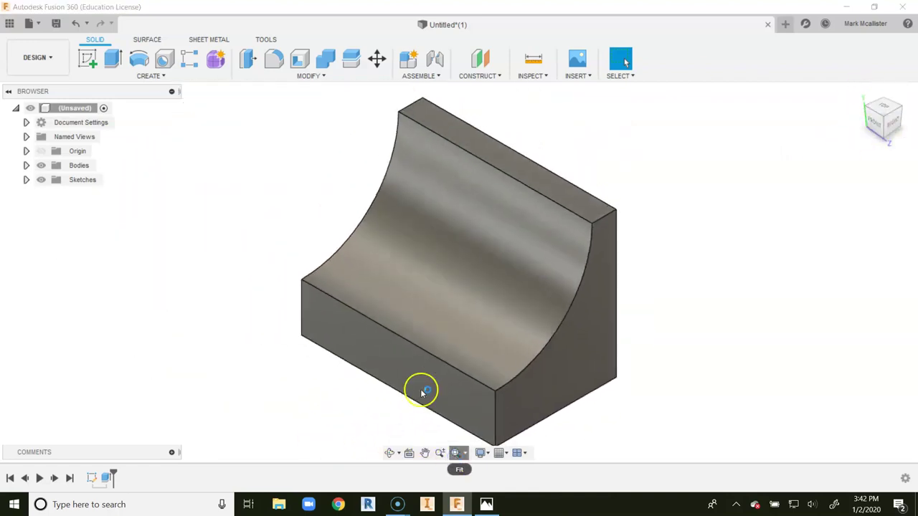
click(487, 504)
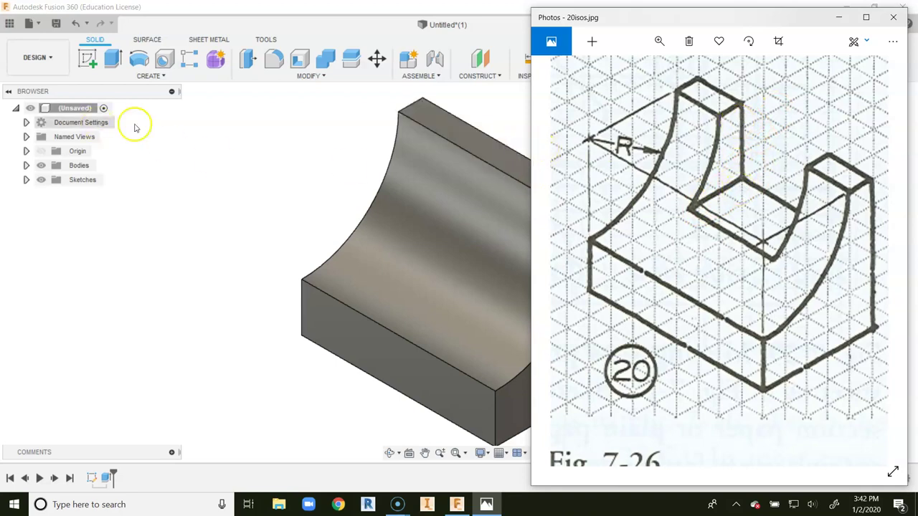
Step: Draw a two-point rectangle spanning the block's top face in a new sketch
click(69, 50)
click(481, 145)
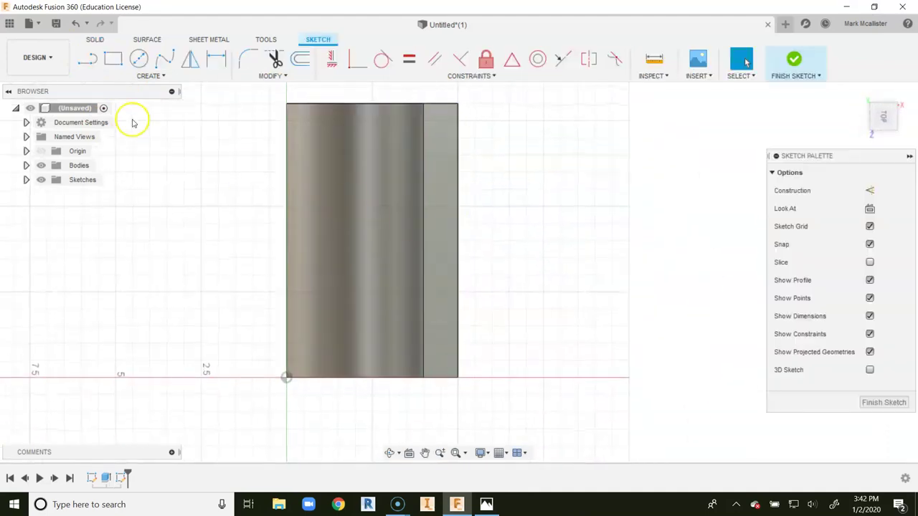
click(113, 58)
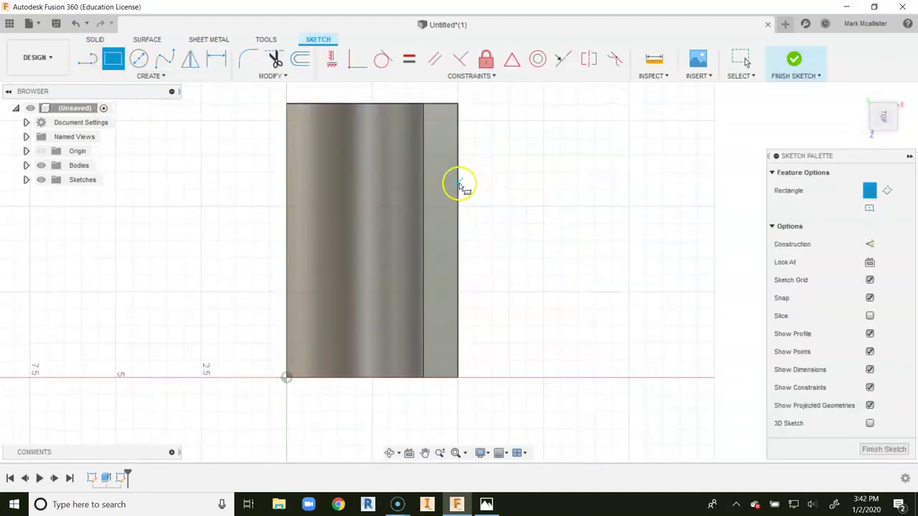
click(527, 190)
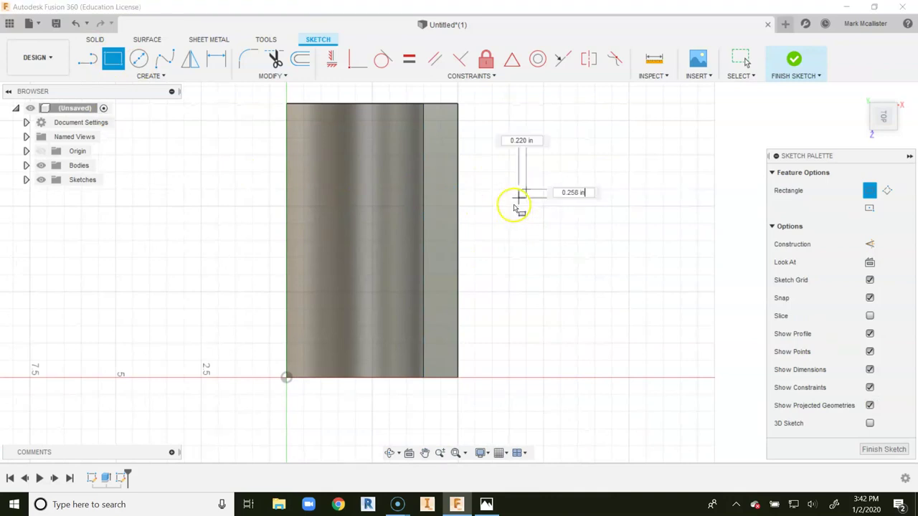
click(338, 274)
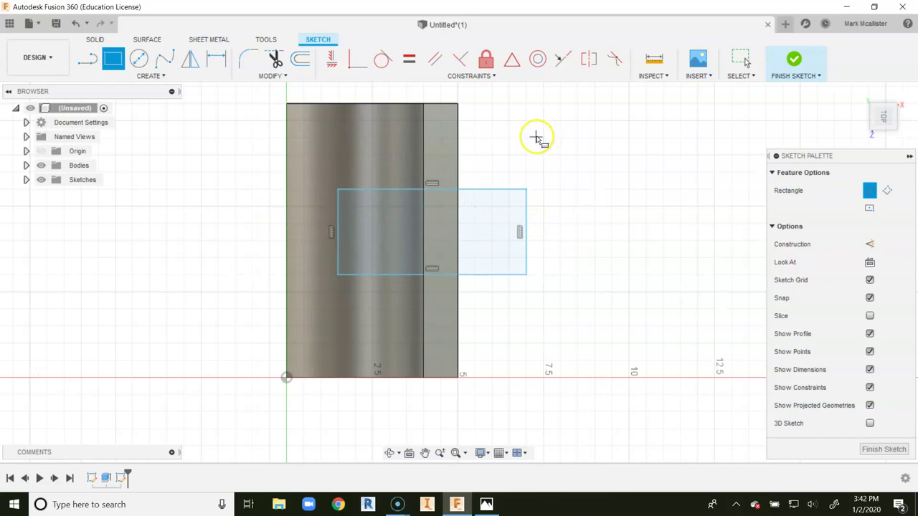
right_click(527, 137)
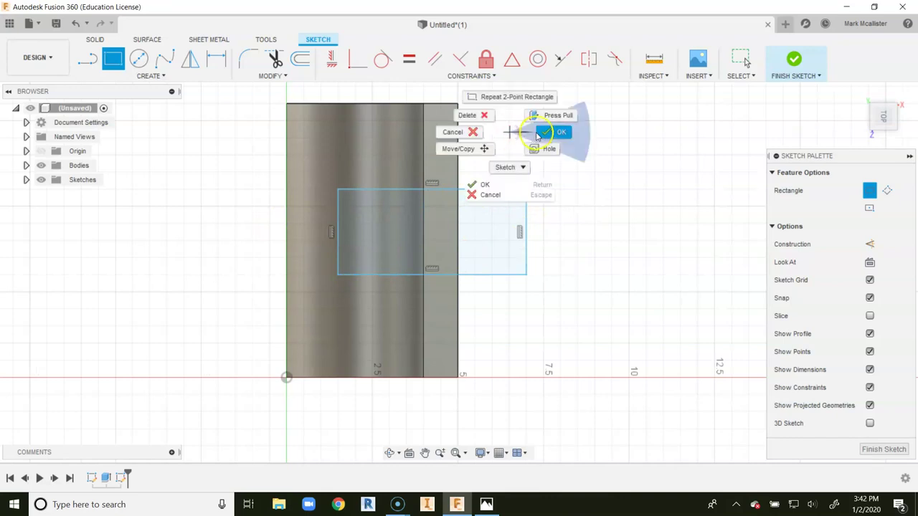
click(541, 133)
Step: Dimension the rectangle's top line 2.00 from the block's far edge
click(216, 59)
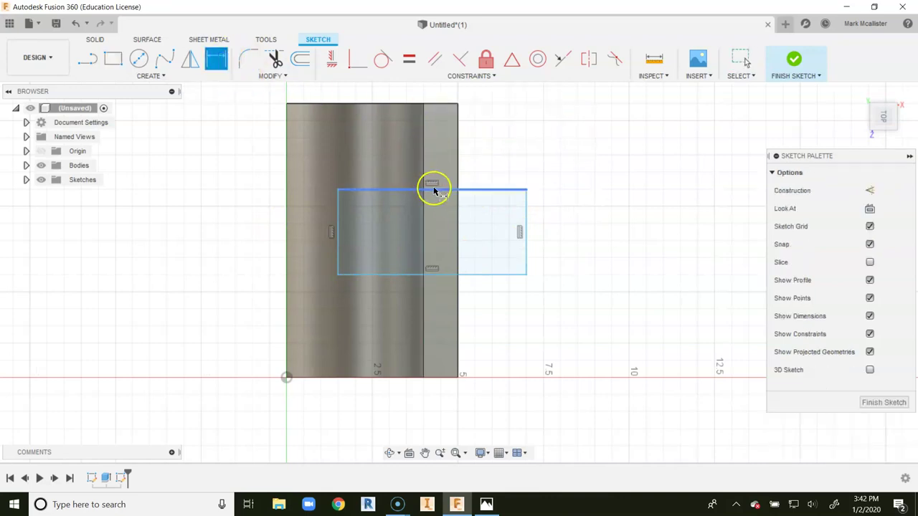
click(435, 190)
click(439, 106)
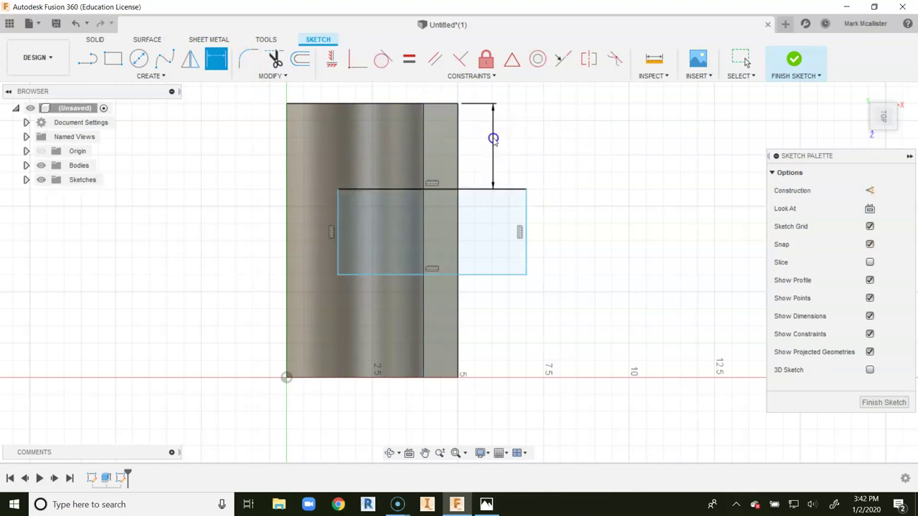
click(492, 138)
click(487, 505)
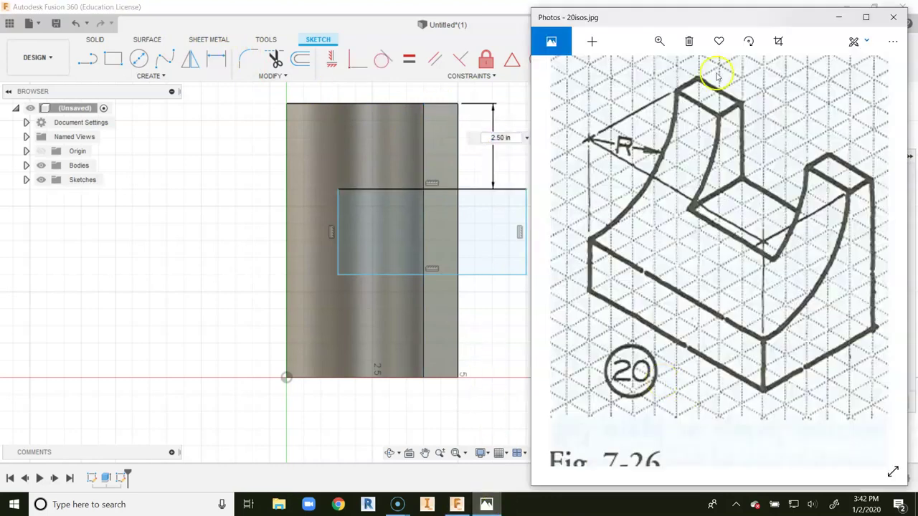
click(518, 136)
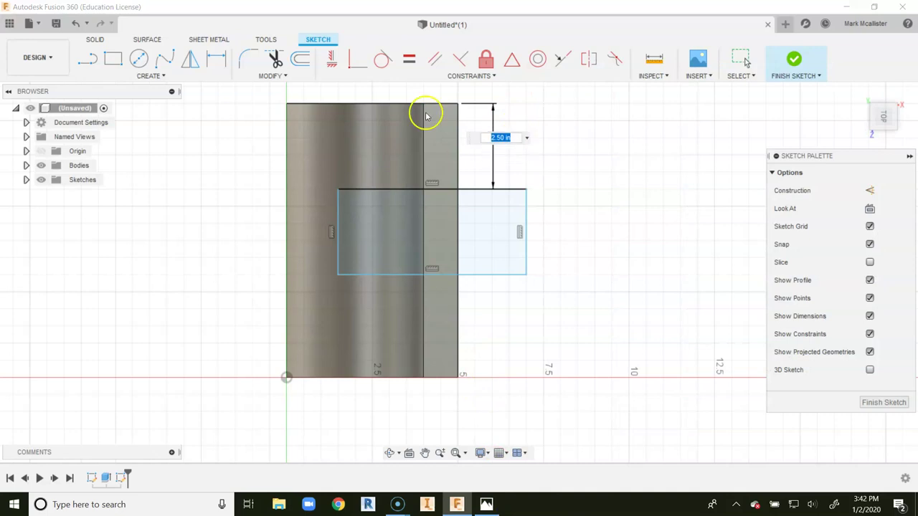
text(2)
key(Return)
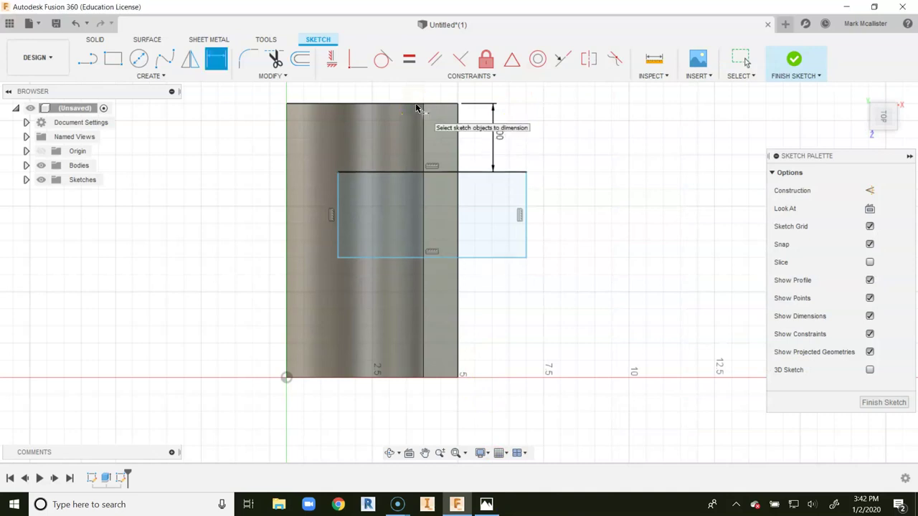
Step: Dimension the rectangle's height to 4.00
click(486, 505)
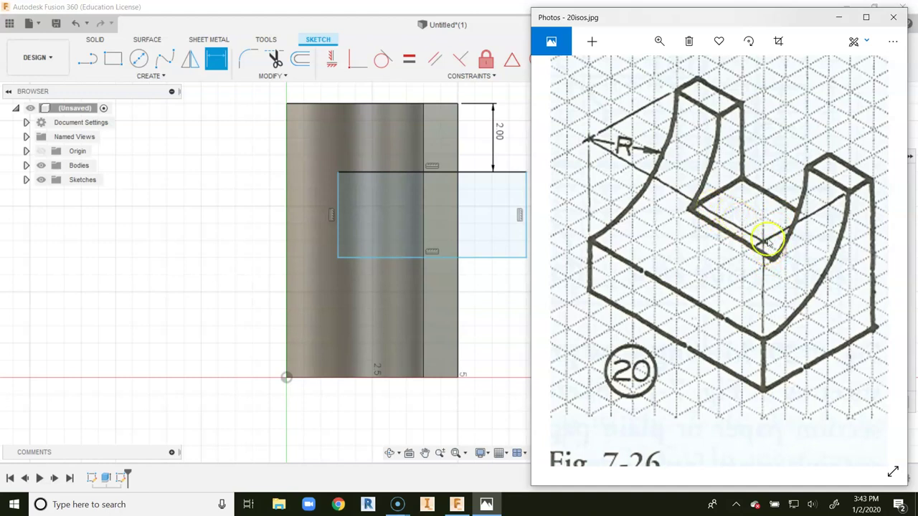
click(390, 138)
click(483, 257)
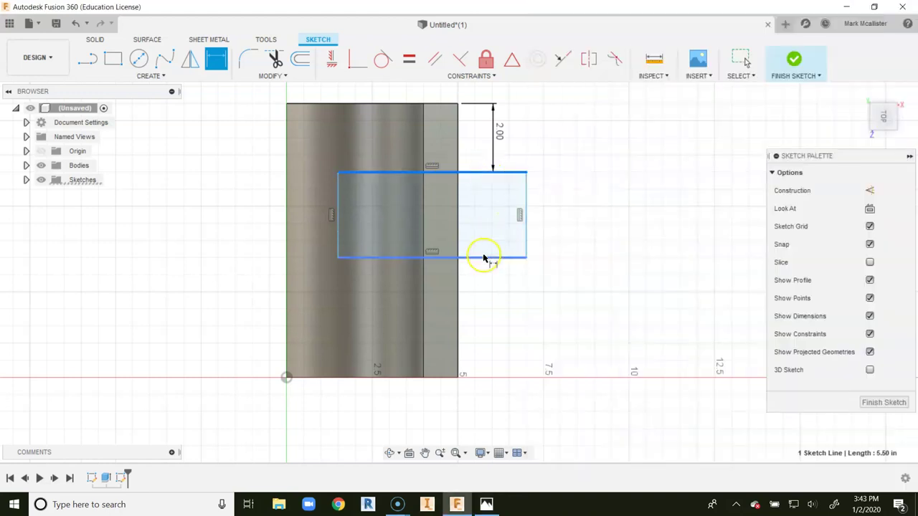
click(487, 219)
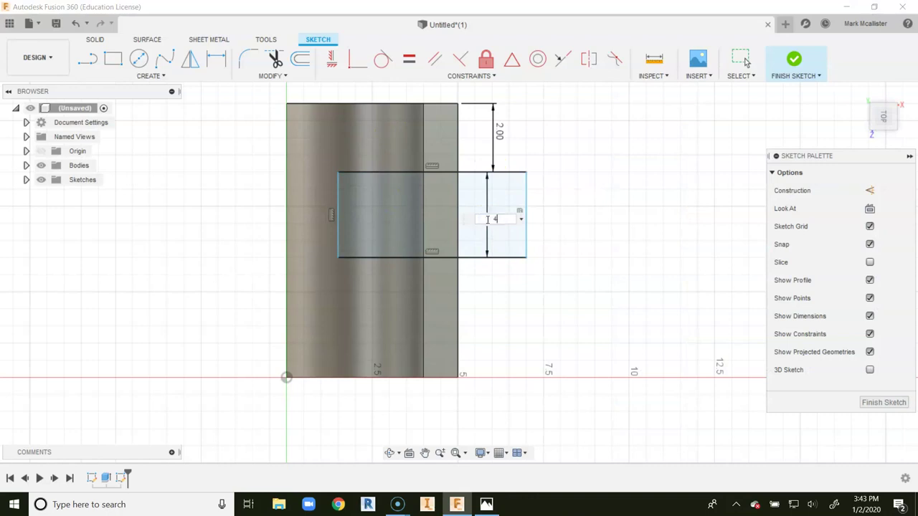
text(4)
key(Return)
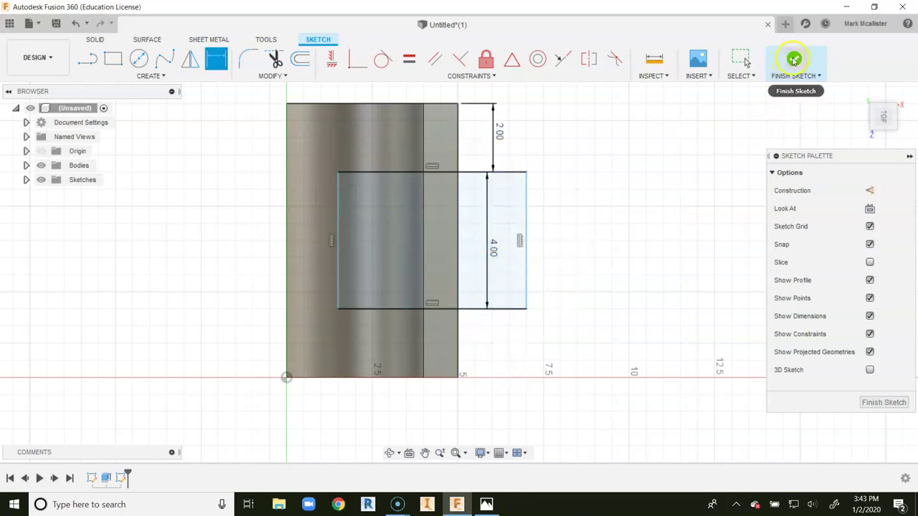
Step: Finish the sketch and extrude-cut the rectangle's three strips -3 inches into the block
click(793, 59)
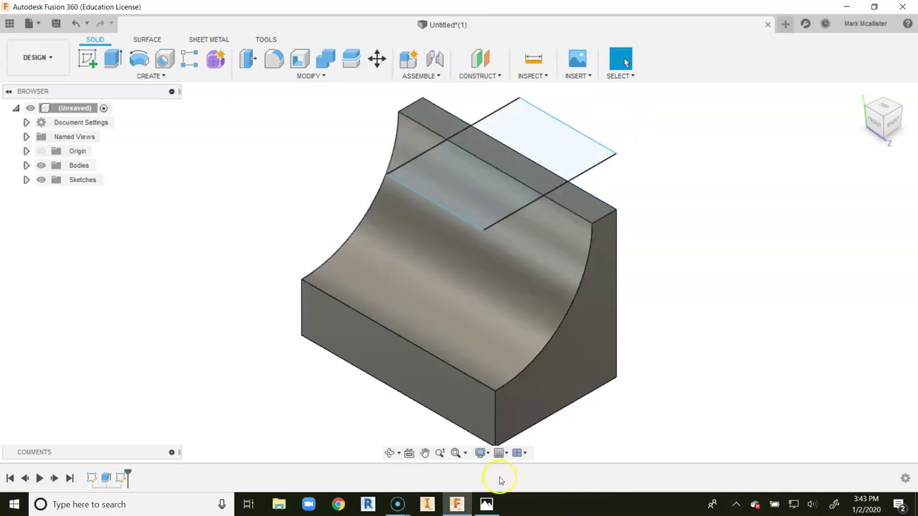
click(488, 504)
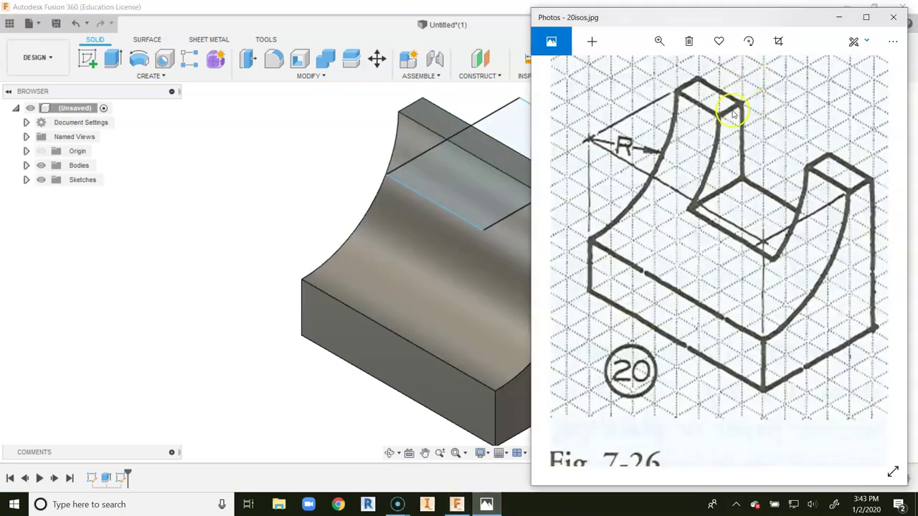
click(113, 58)
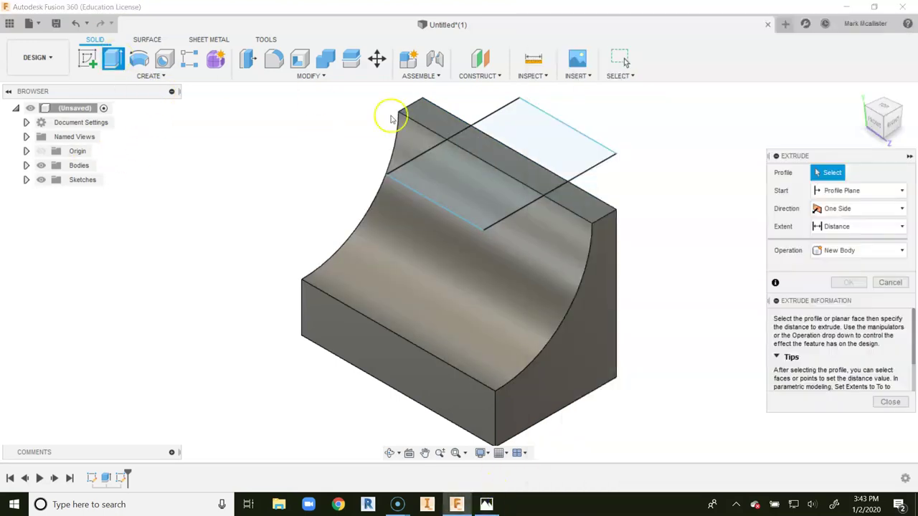
click(522, 127)
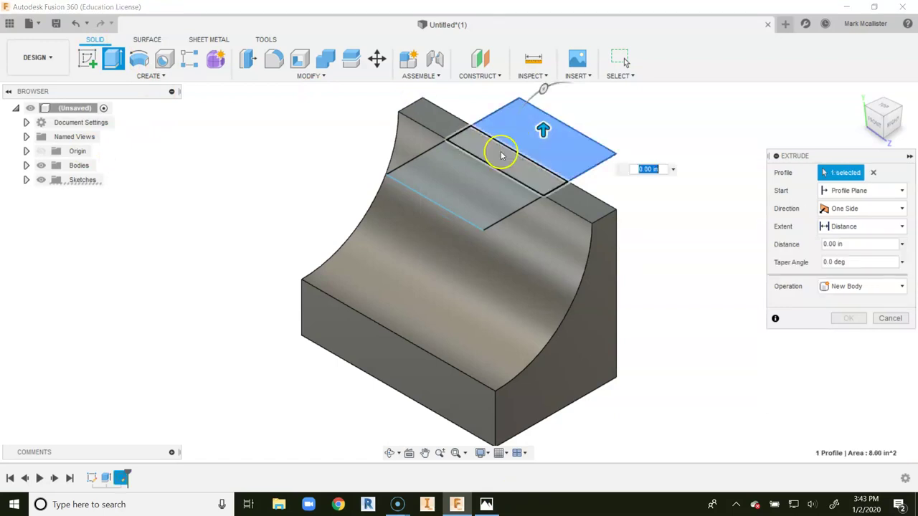
click(464, 180)
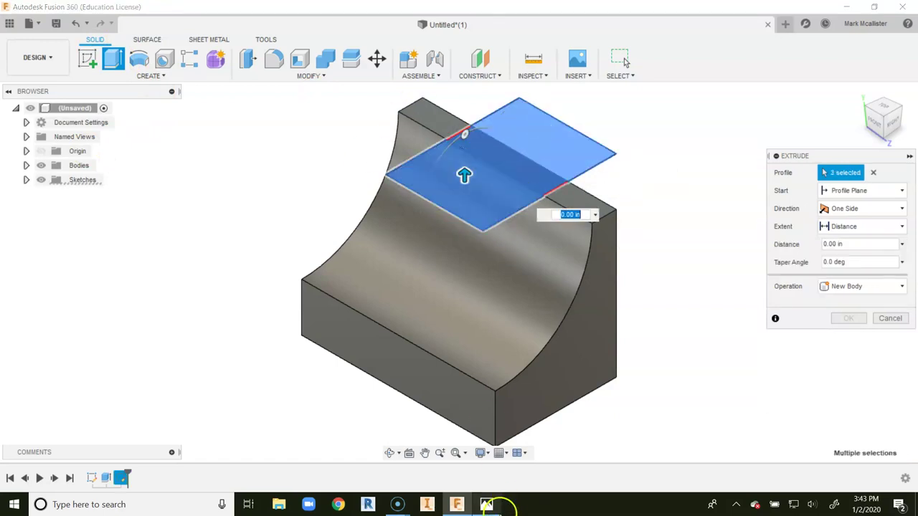
click(486, 502)
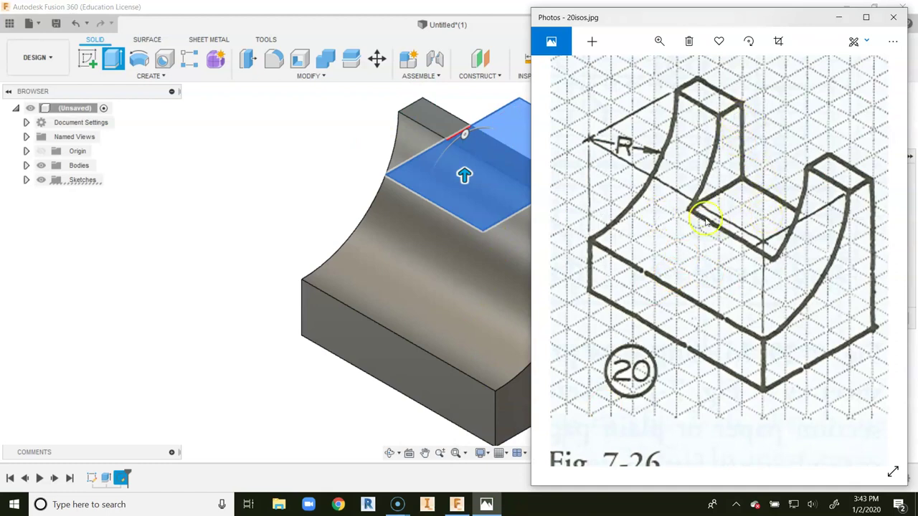
click(279, 166)
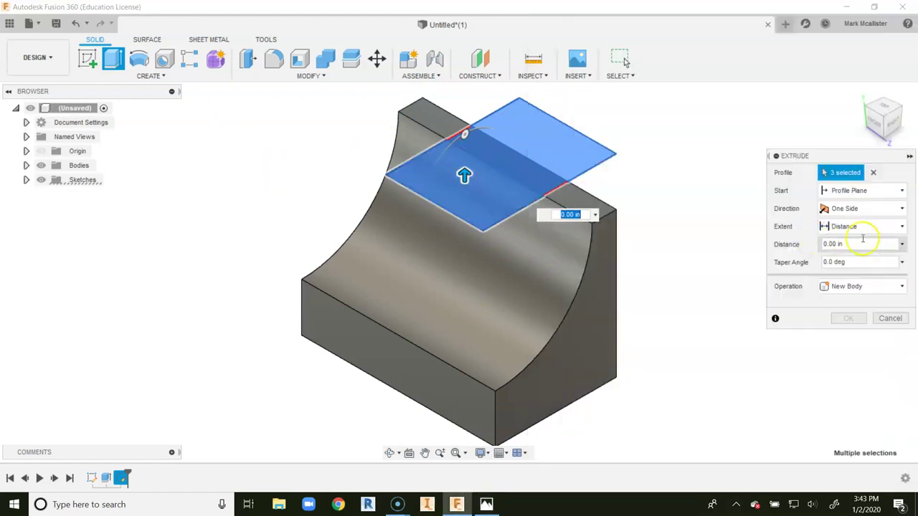
click(787, 244)
text(-)
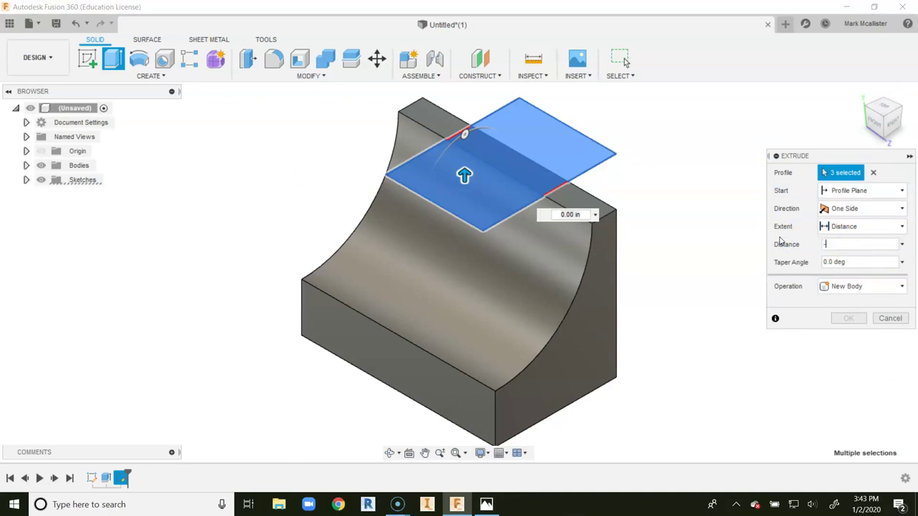
text(3)
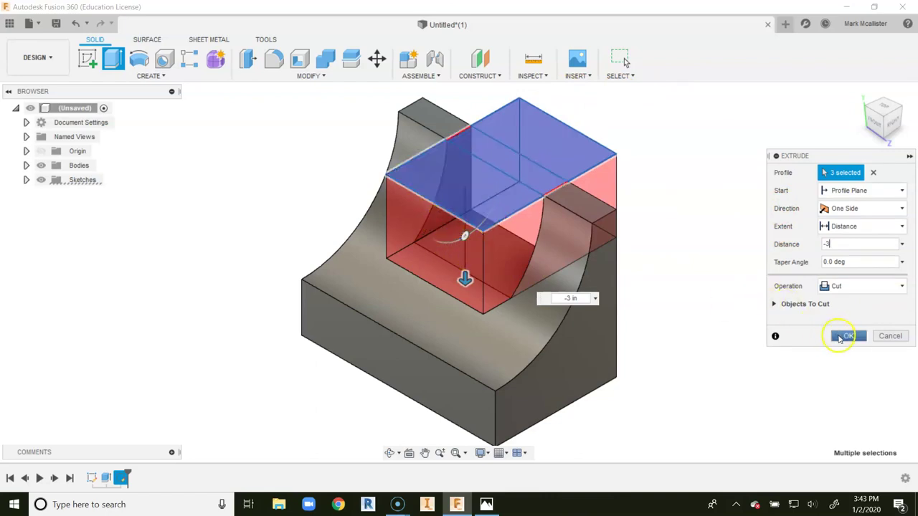
click(848, 336)
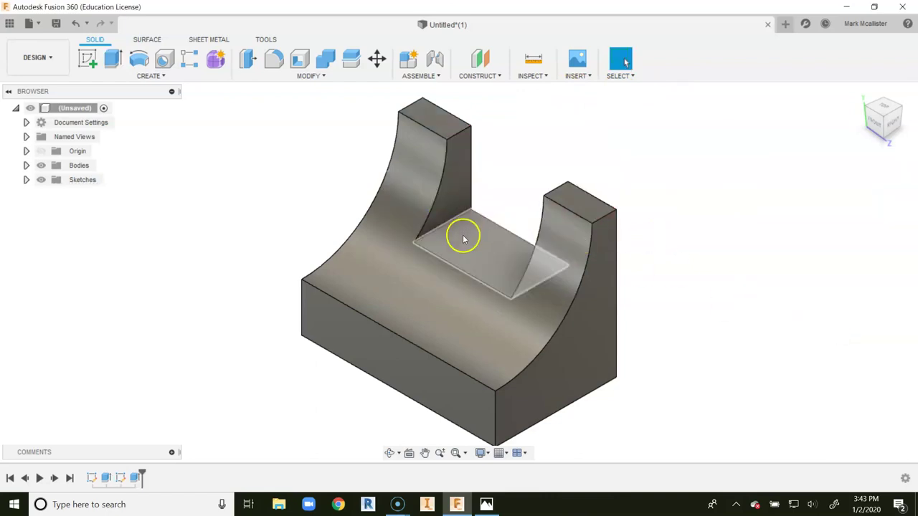
Step: Compare the slotted bracket against the reference drawing 20isos.jpg
click(485, 505)
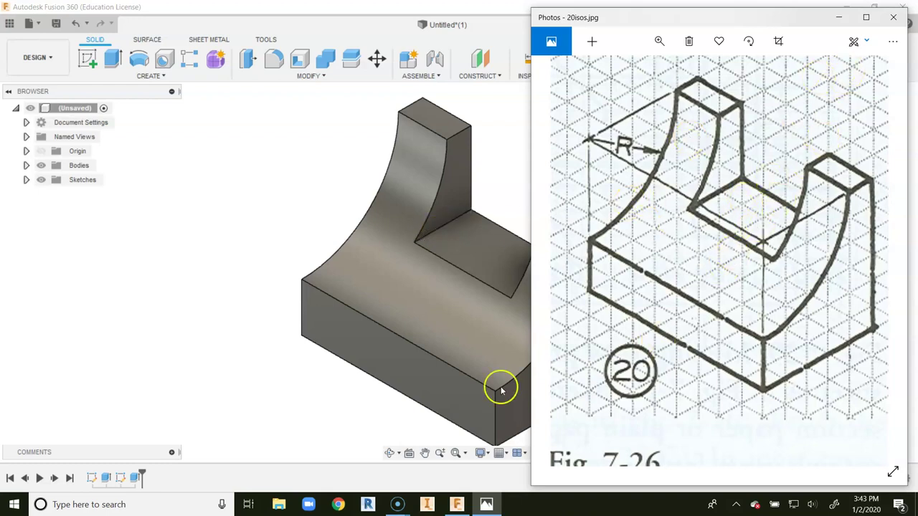
click(293, 191)
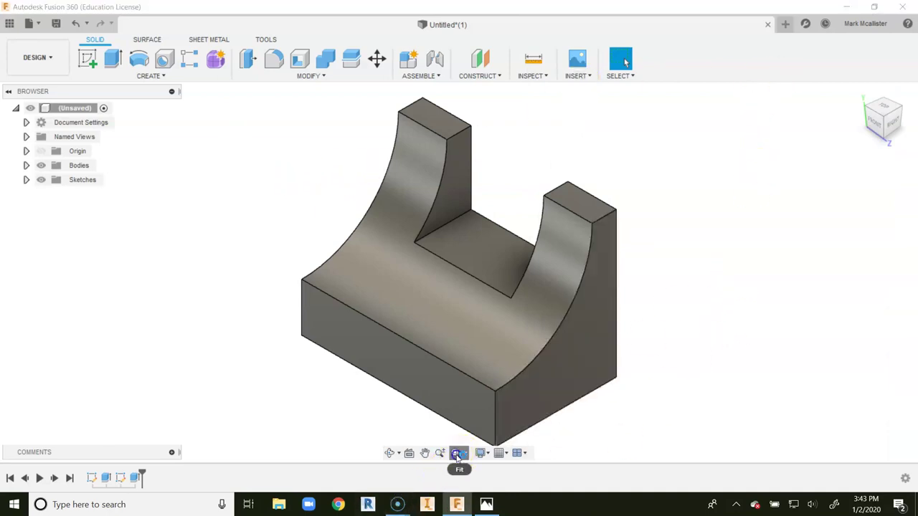
click(486, 504)
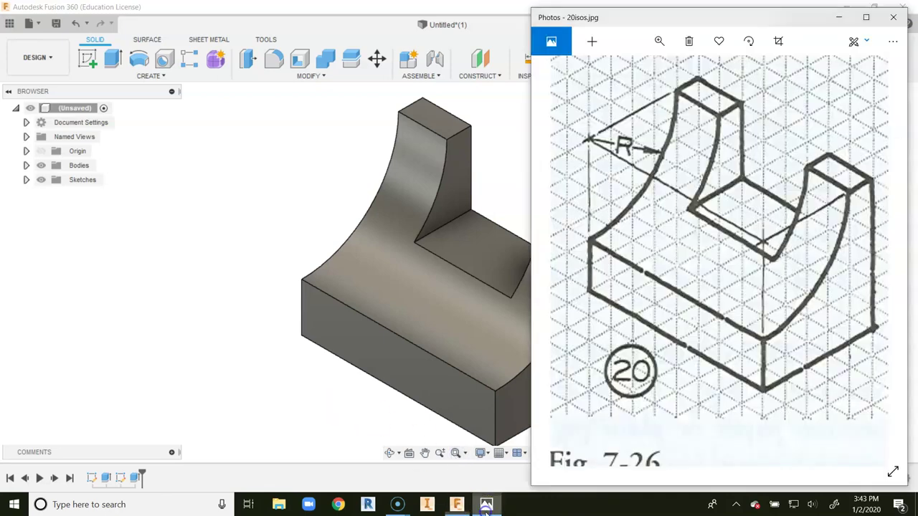